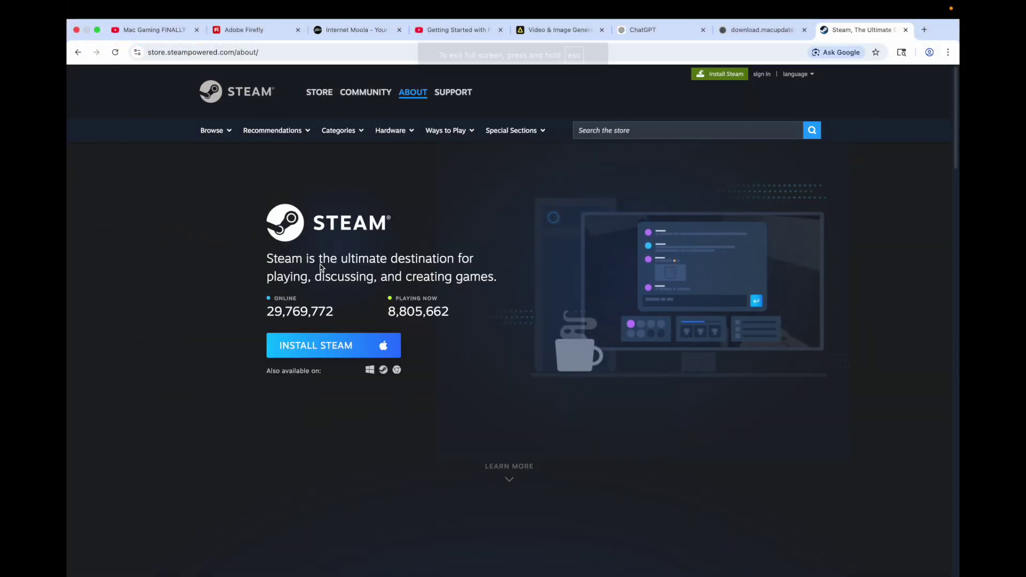
# - Download the macOS Steam installer and open steam.dmg from the Downloads folder
pyautogui.click(336, 349)
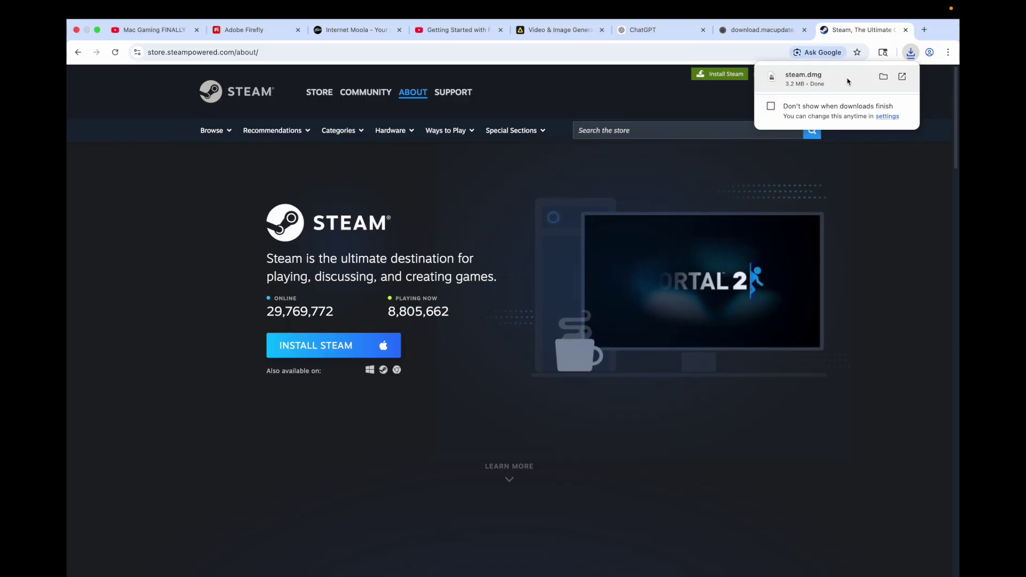
pyautogui.click(883, 78)
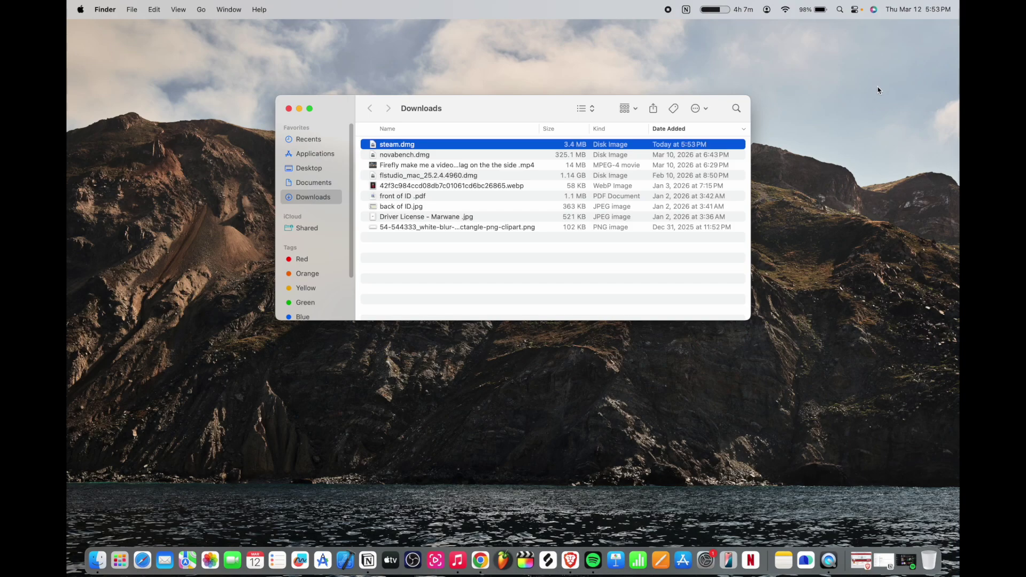
pyautogui.doubleClick(434, 146)
# - Copy Steam from the disk image into the Applications folder and check that folder for it
pyautogui.click(200, 156)
pyautogui.moveTo(200, 156); pyautogui.dragTo(384, 156)
pyautogui.doubleClick(384, 156)
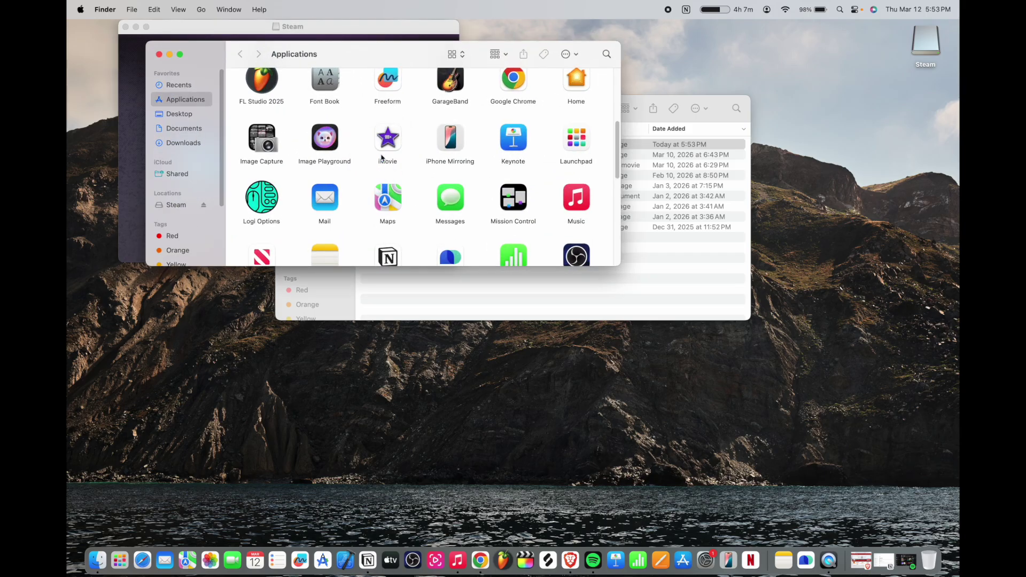
pyautogui.scroll(3, 353, 178)
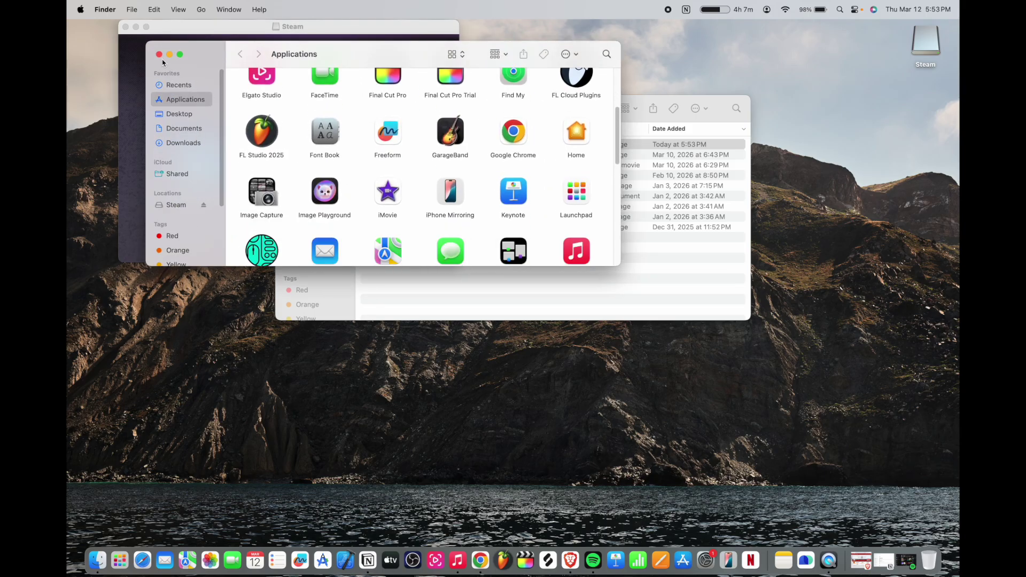
pyautogui.click(159, 54)
# - Look through the Launchpad pages for the Steam app
pyautogui.click(120, 560)
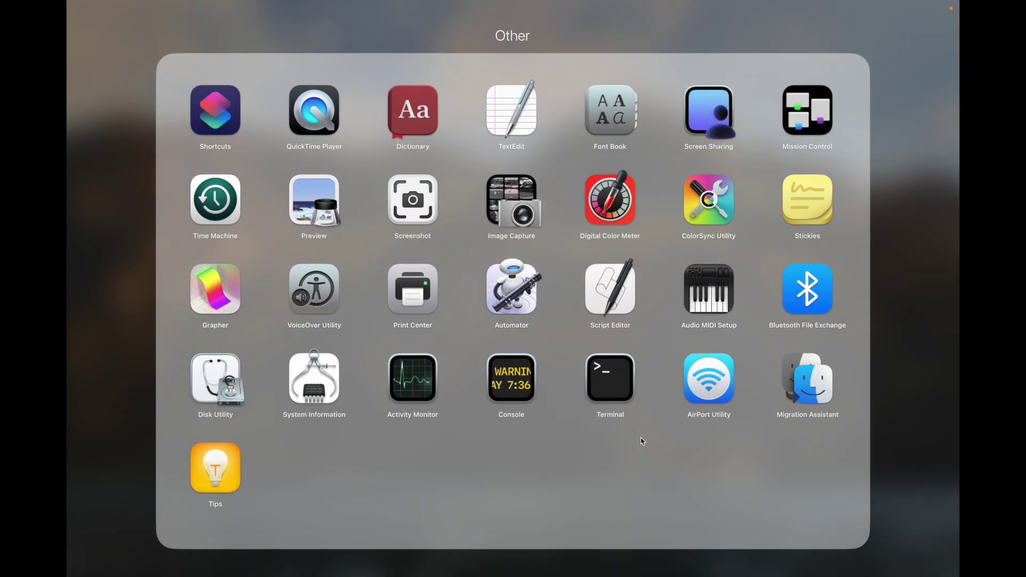
pyautogui.click(896, 394)
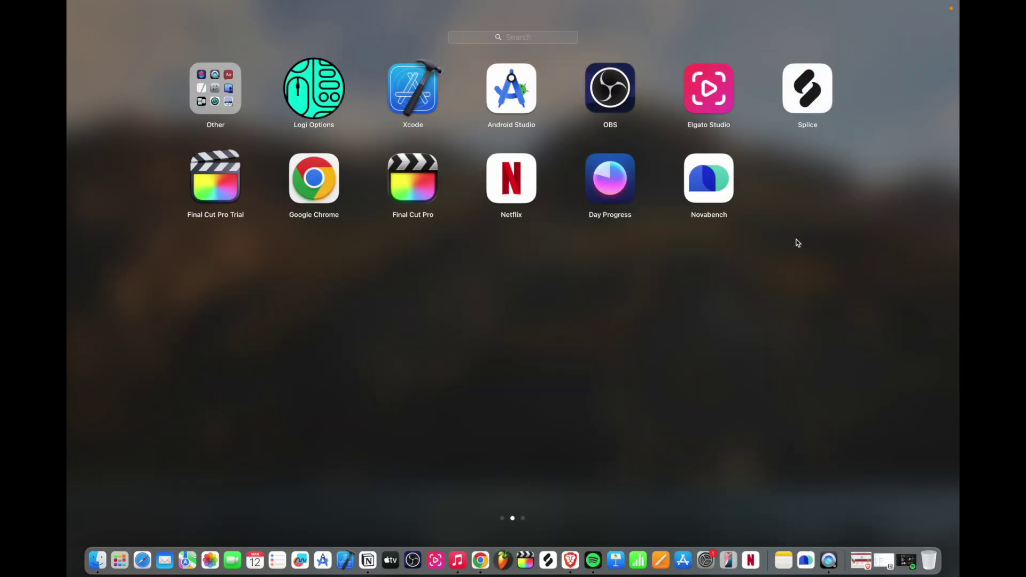
pyautogui.moveTo(780, 192); pyautogui.dragTo(678, 323)
pyautogui.moveTo(511, 291); pyautogui.dragTo(474, 304)
pyautogui.moveTo(626, 309); pyautogui.dragTo(444, 318)
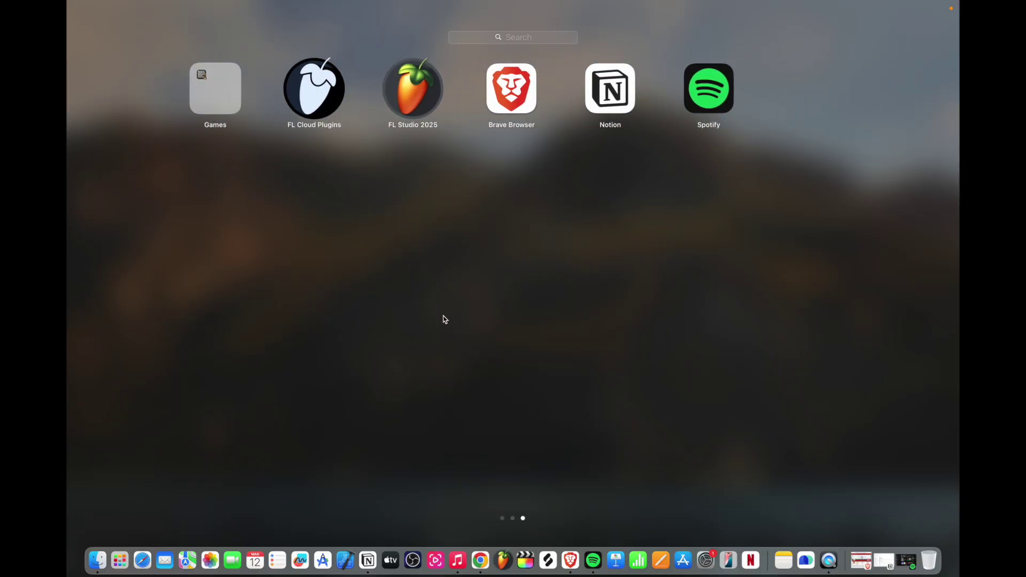
pyautogui.click(444, 317)
# - Copy Steam into the Applications folder again, replacing the existing copy, and close the open Finder windows
pyautogui.doubleClick(402, 153)
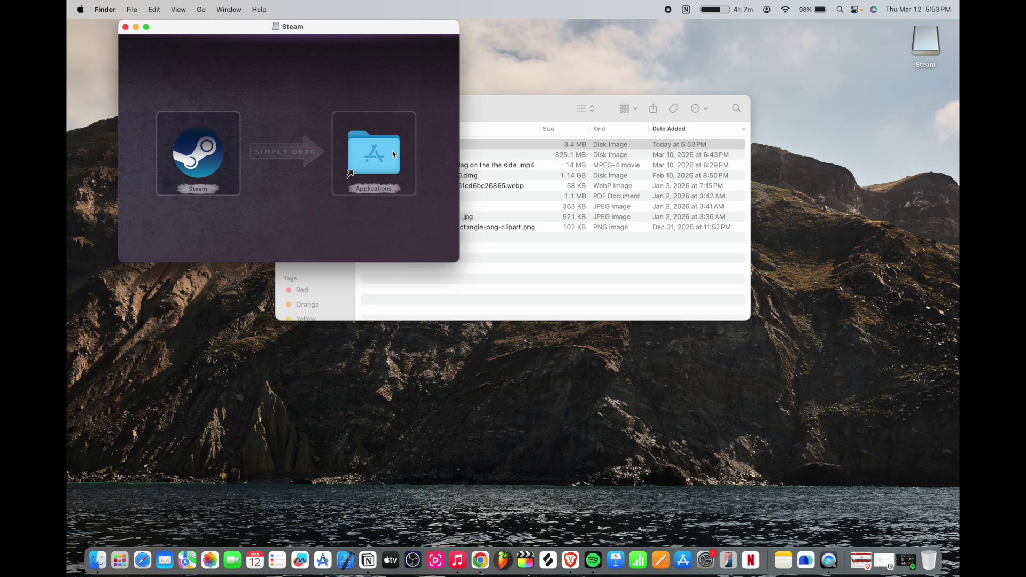
pyautogui.scroll(2, 532, 261)
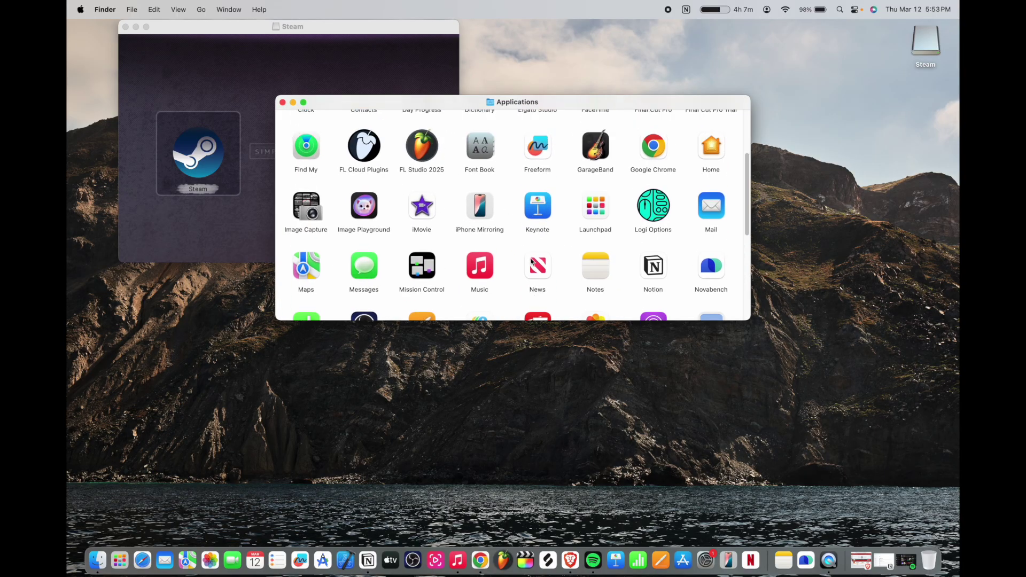
pyautogui.scroll(-4, 532, 262)
pyautogui.scroll(-3, 532, 261)
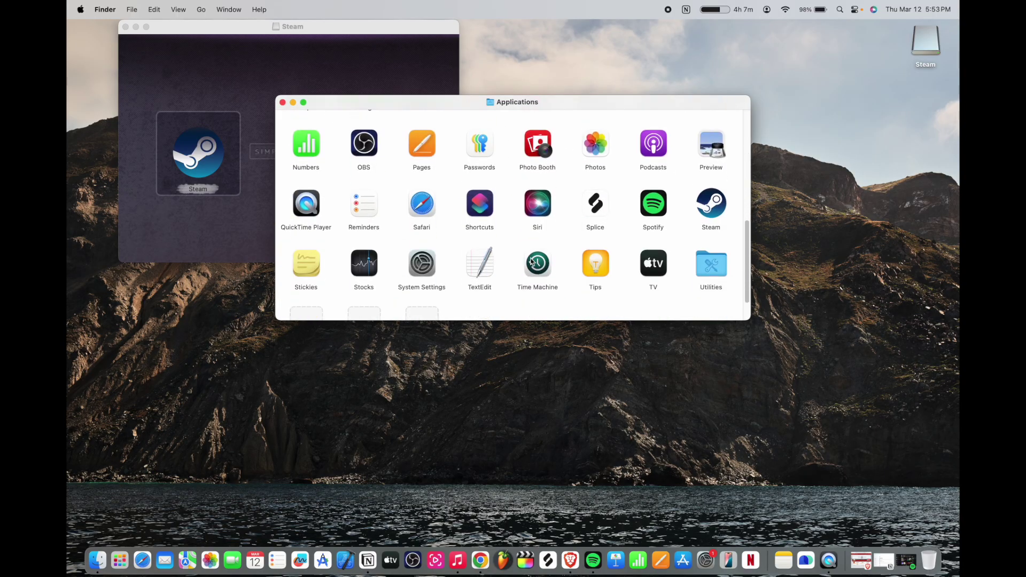
pyautogui.moveTo(201, 160); pyautogui.dragTo(493, 271)
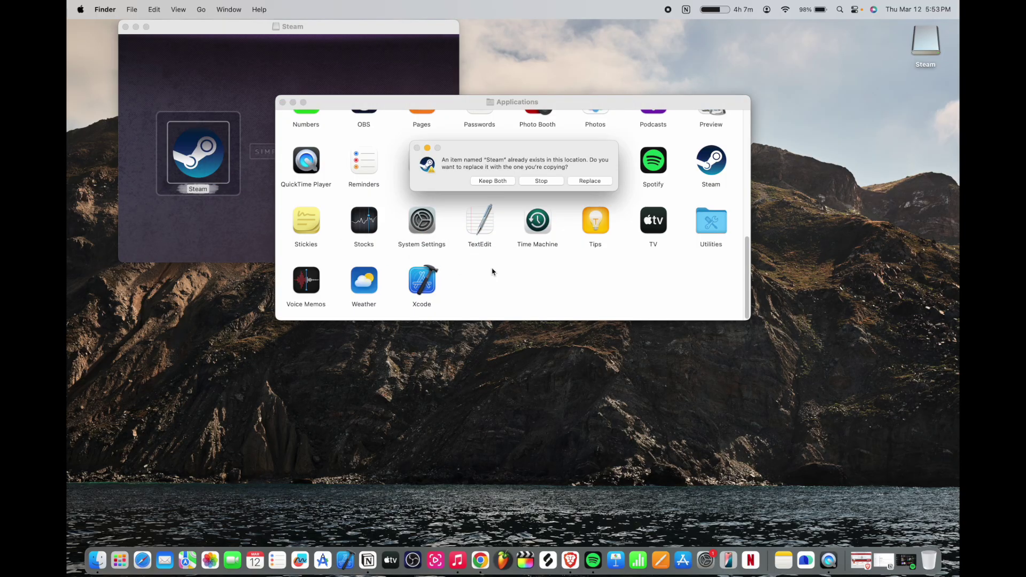
pyautogui.click(598, 182)
pyautogui.click(283, 102)
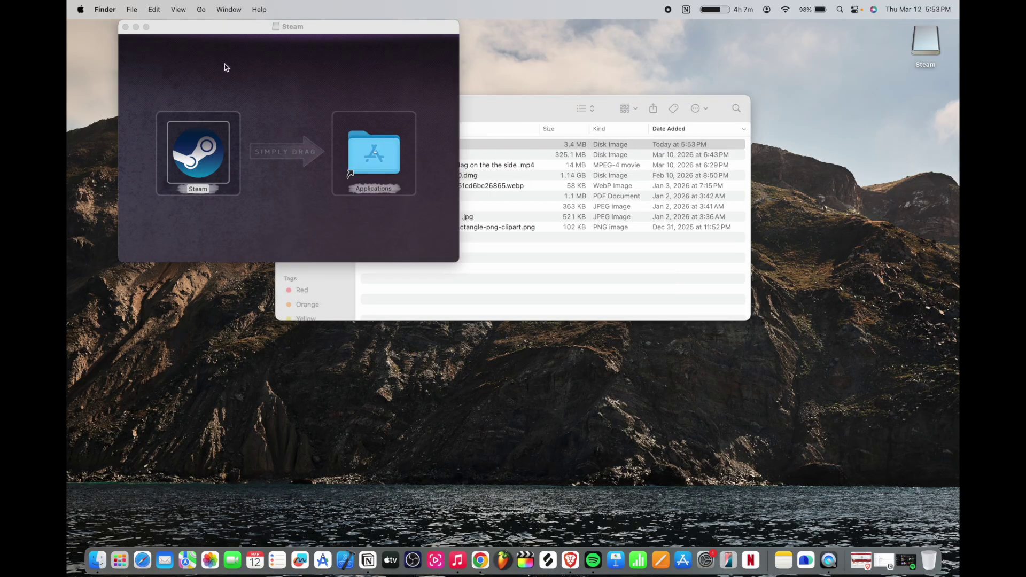
pyautogui.click(125, 27)
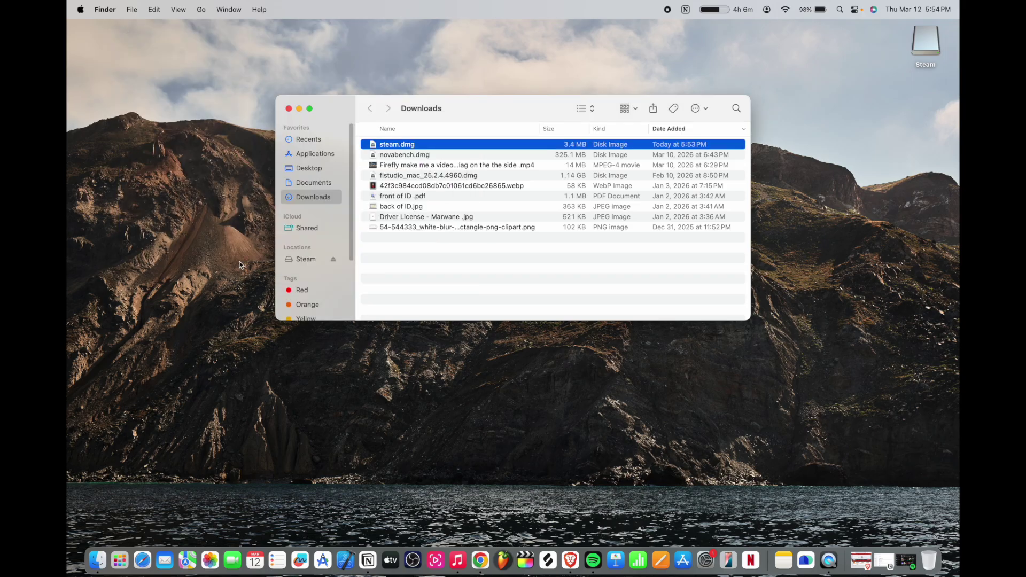
pyautogui.click(289, 109)
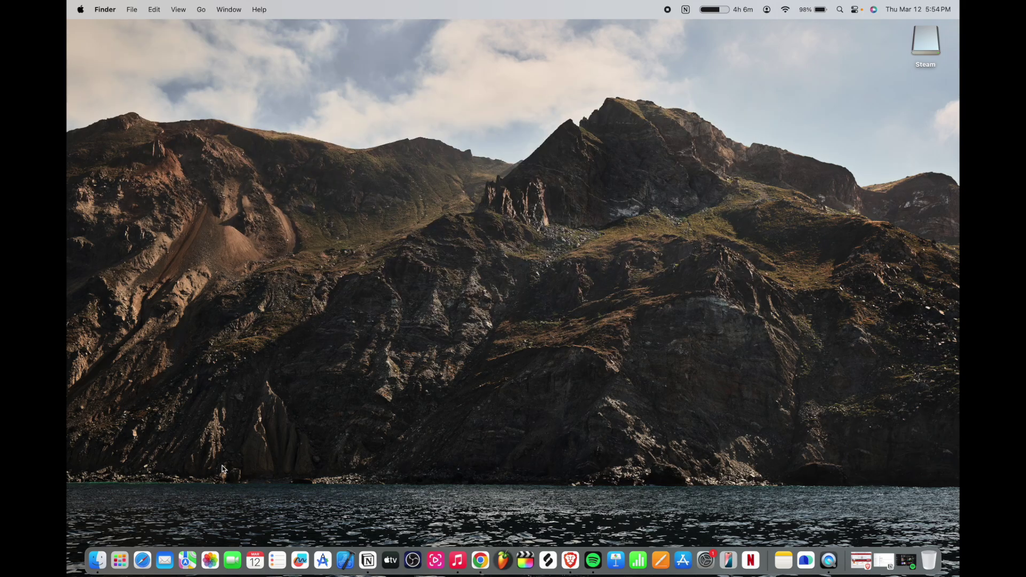
# - Launch Steam from the Games folder in Launchpad and install Rosetta for it
pyautogui.click(120, 560)
pyautogui.moveTo(531, 412); pyautogui.dragTo(400, 406)
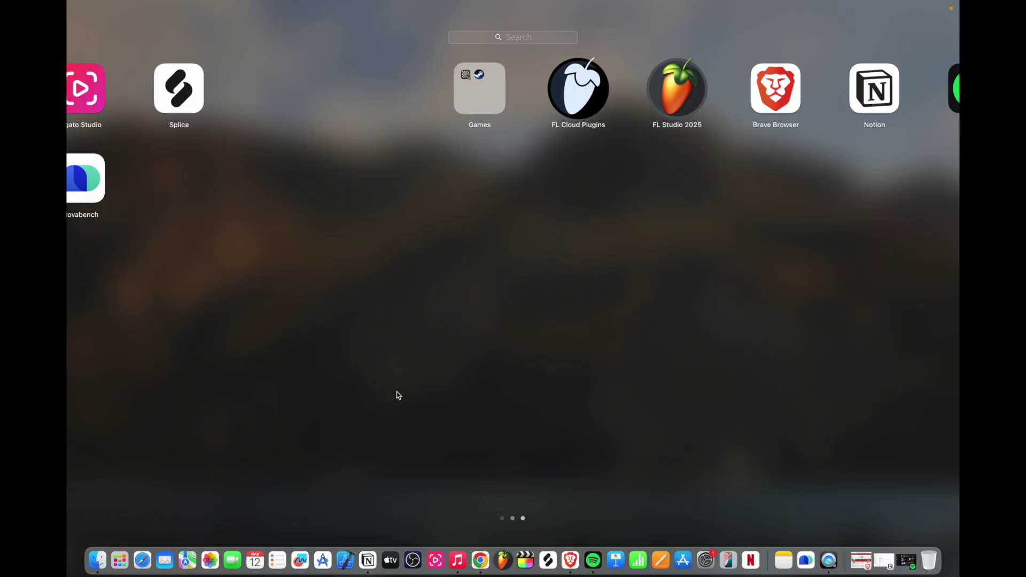
pyautogui.click(220, 109)
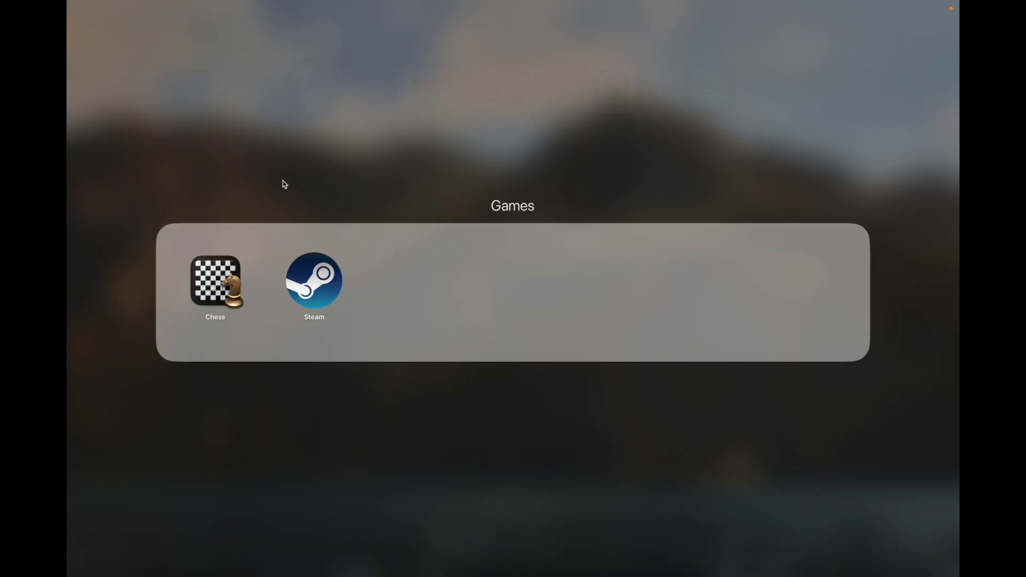
pyautogui.click(318, 289)
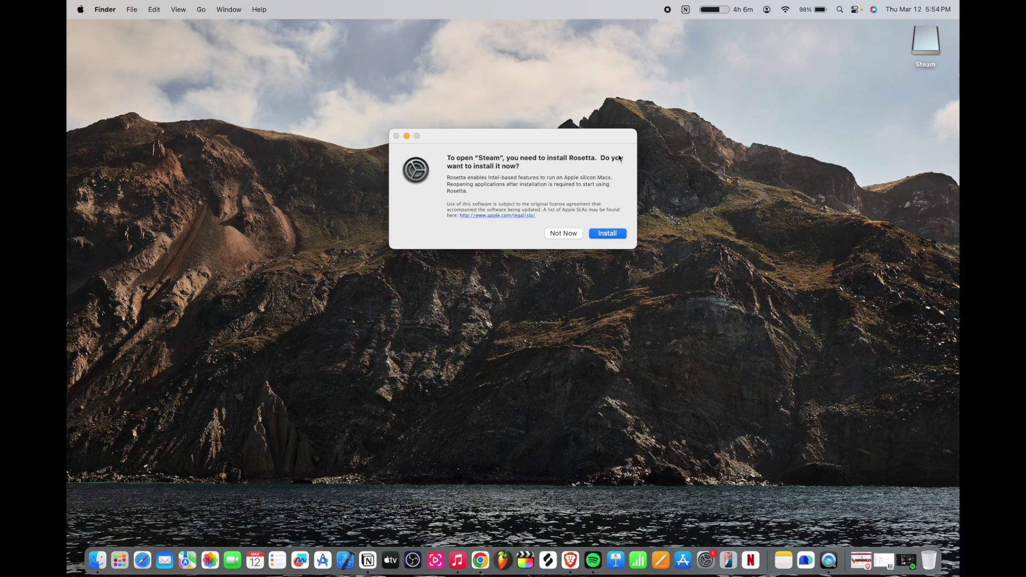
pyautogui.click(601, 237)
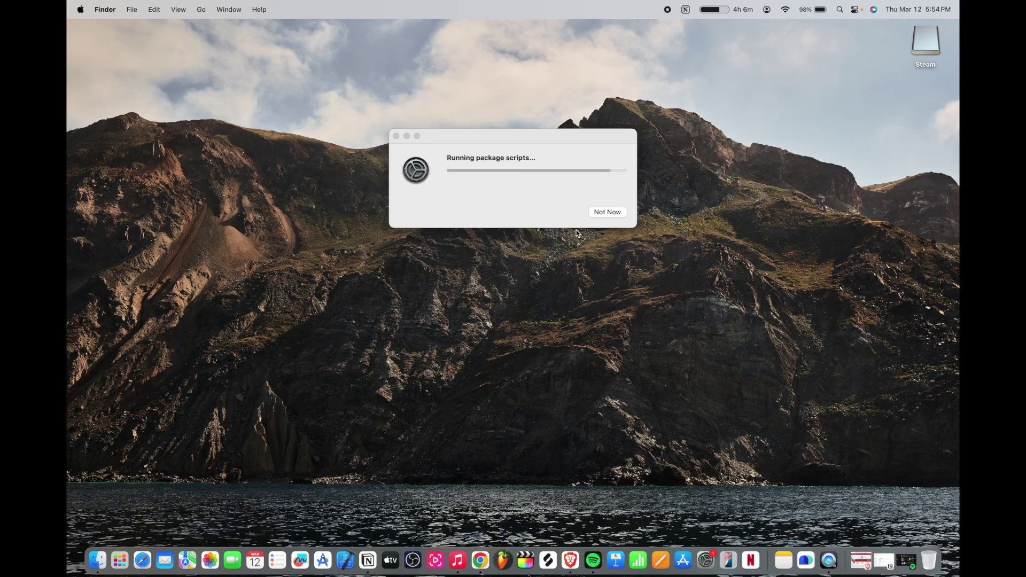
pyautogui.click(535, 143)
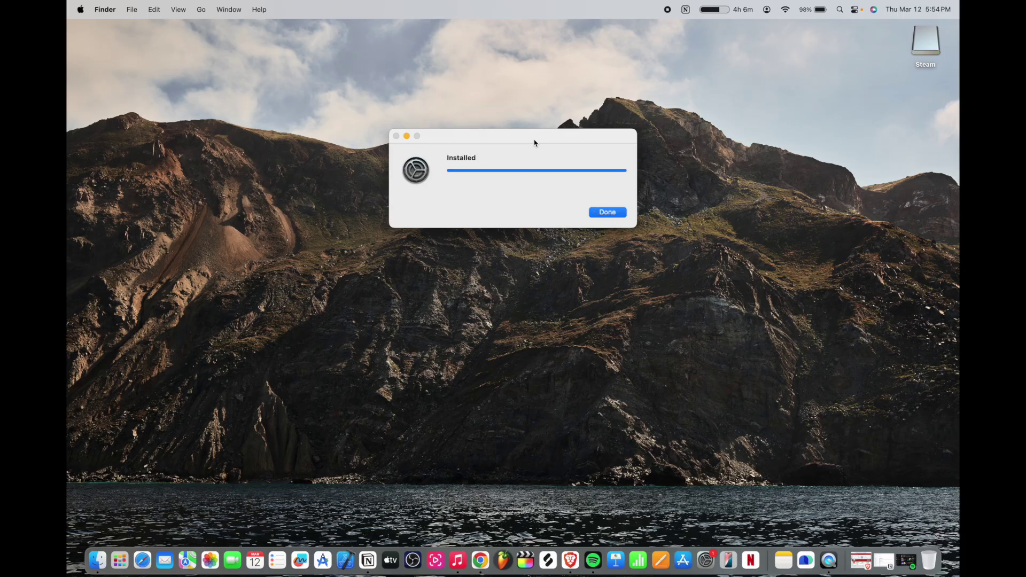
pyautogui.click(598, 215)
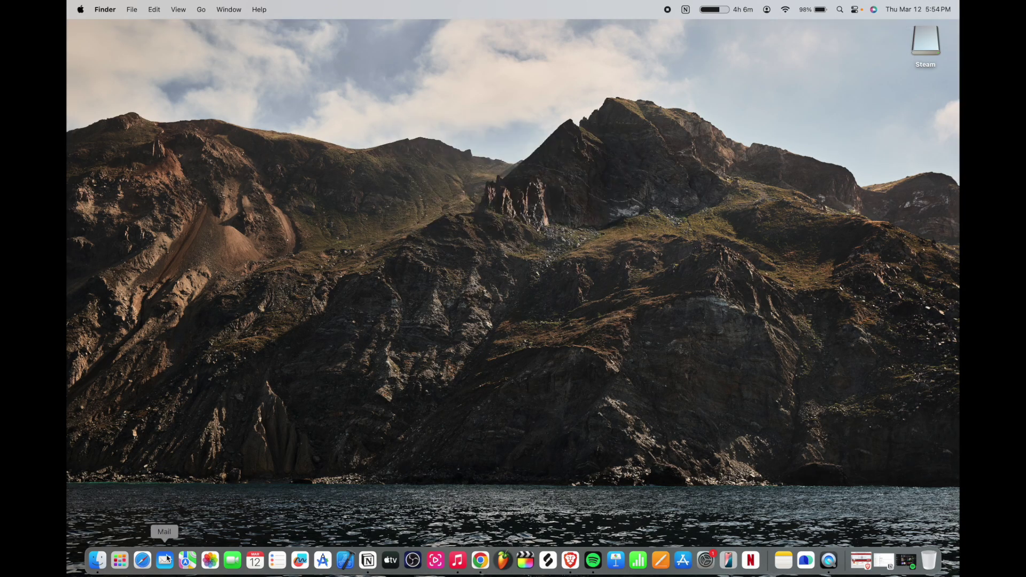
# - Open the downloaded Steam app from Launchpad and allow it to find devices on local networks
pyautogui.click(120, 561)
pyautogui.click(314, 278)
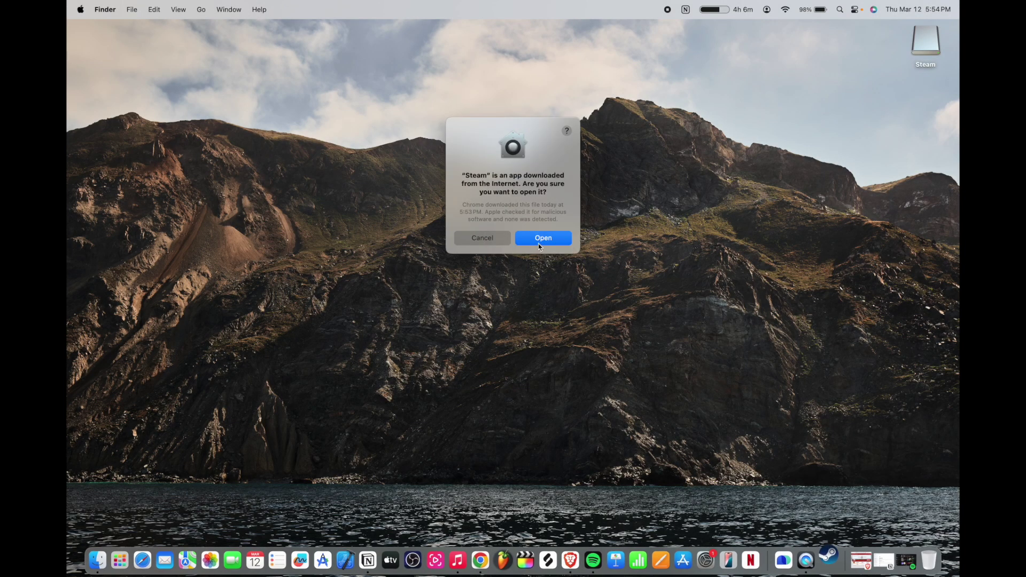
pyautogui.click(540, 239)
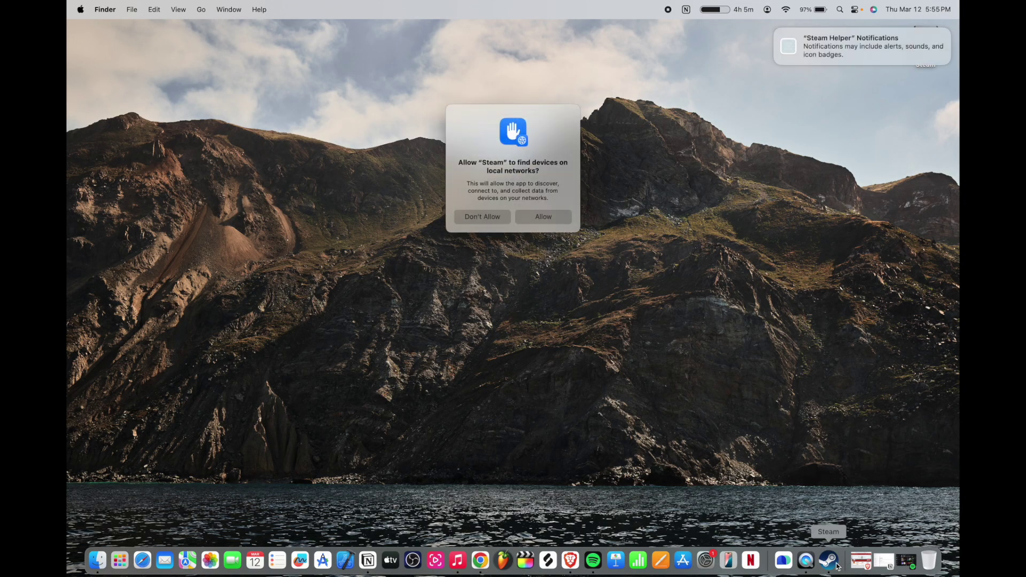
pyautogui.click(553, 219)
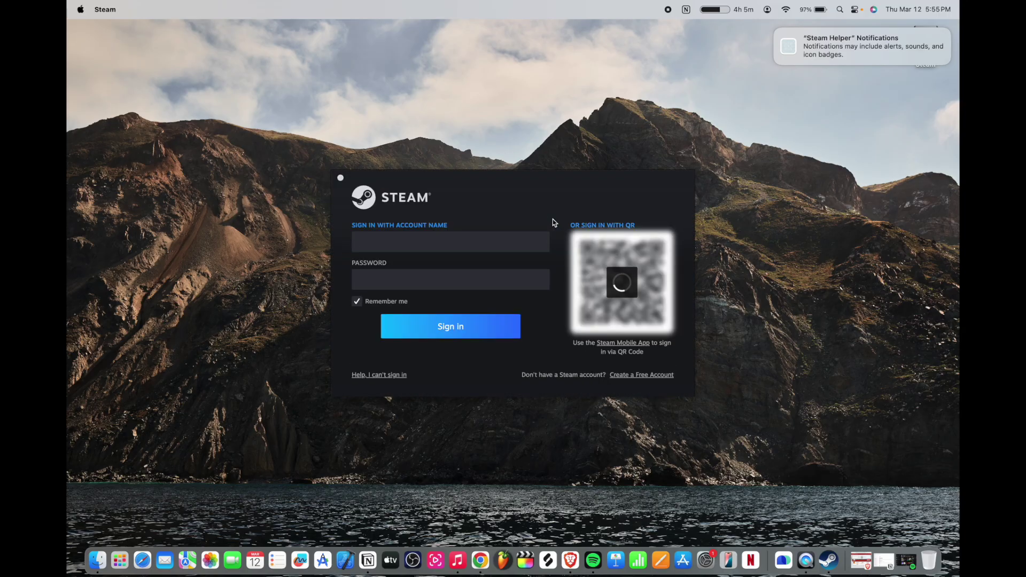
# - Enter the account name in the Steam login window and sign in
pyautogui.click(428, 240)
pyautogui.write('shmo')
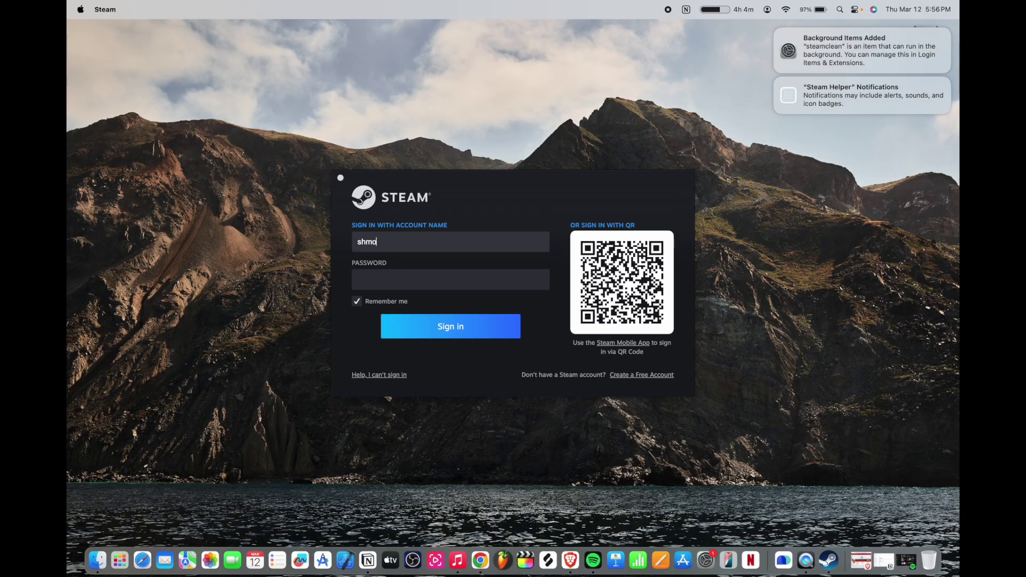
pyautogui.write('neyge')
pyautogui.press('Return')
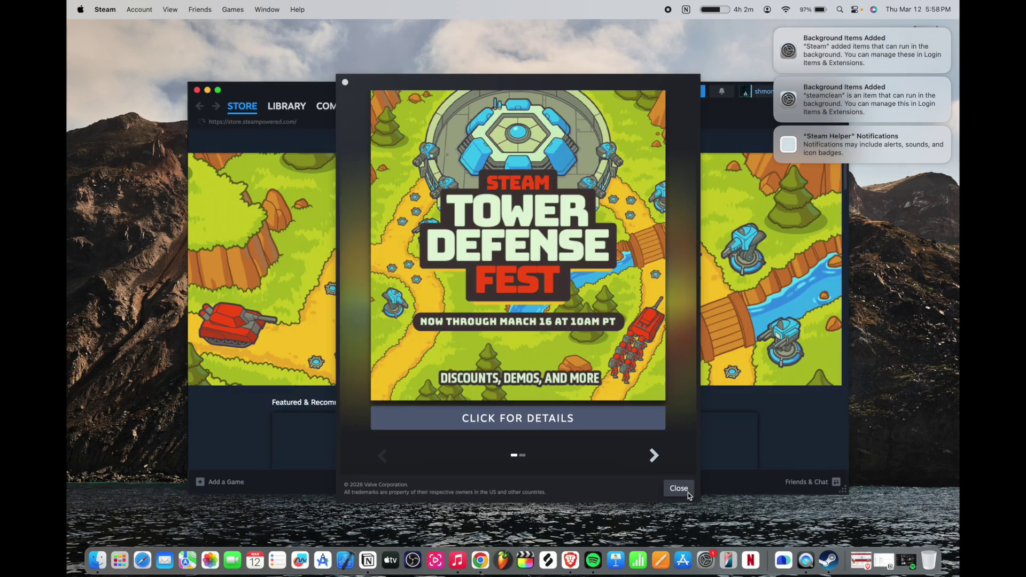
# - Close the Steam Tower Defense Fest promotion and the friends list, and glance through the store's front page
pyautogui.click(679, 488)
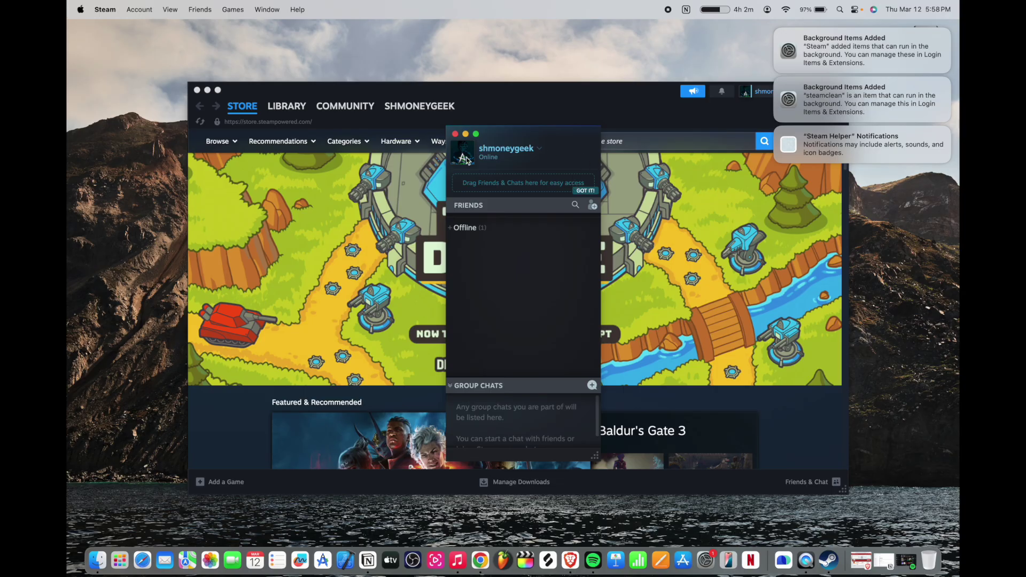
pyautogui.click(456, 134)
pyautogui.scroll(-15, 568, 315)
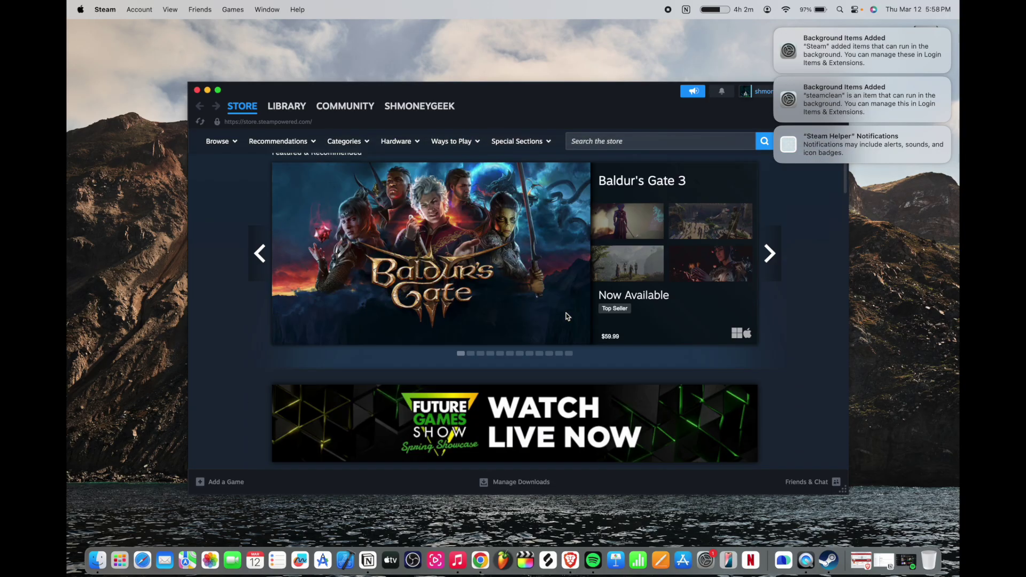
pyautogui.scroll(3, 628, 208)
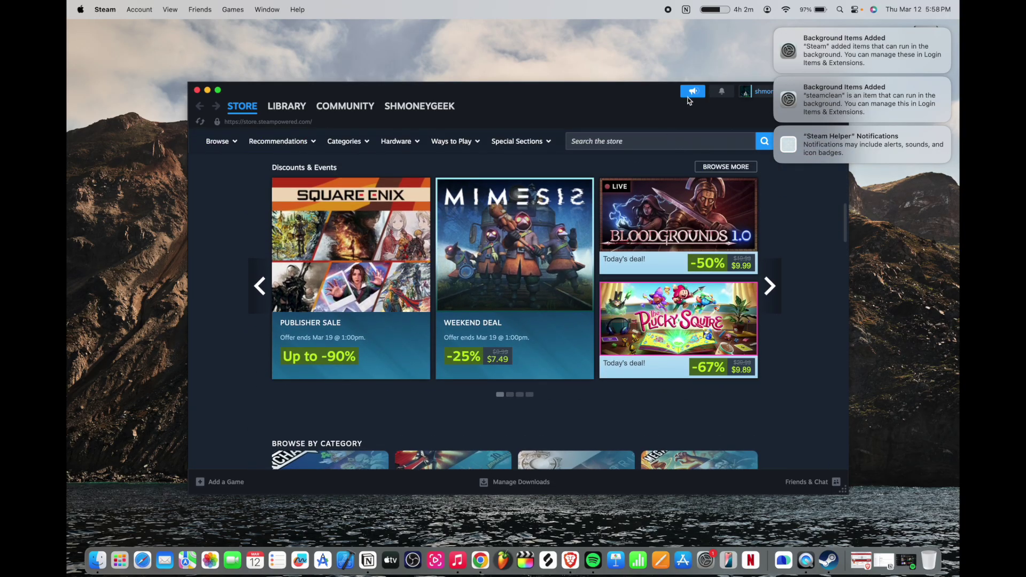
# - Dismiss the two Background Items Added notifications and enlarge the Steam window to fill the screen
pyautogui.moveTo(871, 45)
pyautogui.click(776, 31)
pyautogui.click(776, 32)
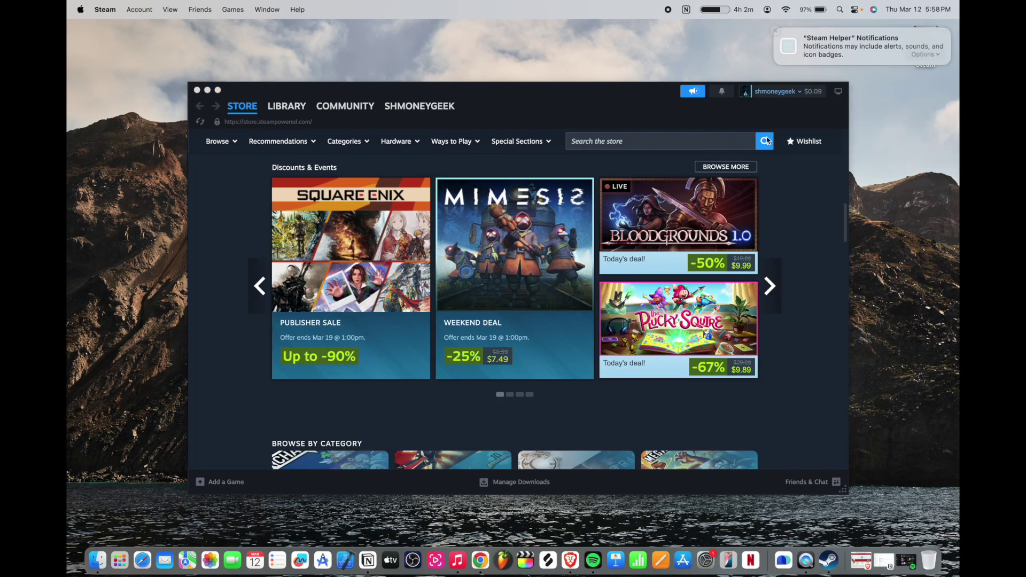
pyautogui.doubleClick(218, 94)
# - Open the EA SPORTS FC 26 store page from the recommendations based on the games played
pyautogui.scroll(-6, 242, 358)
pyautogui.scroll(1, 242, 358)
pyautogui.scroll(-4, 242, 358)
pyautogui.scroll(-1, 258, 334)
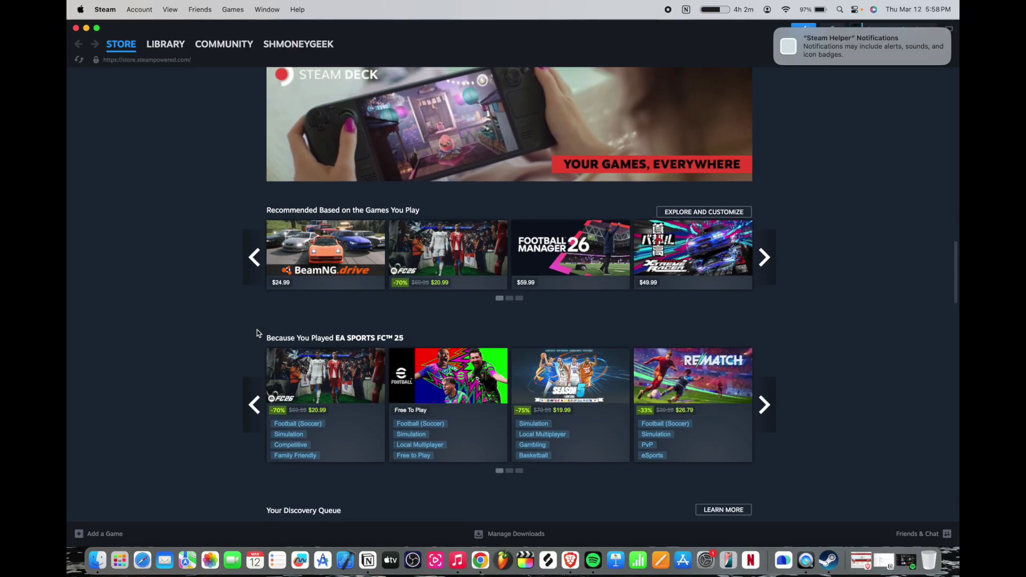
pyautogui.moveTo(442, 266)
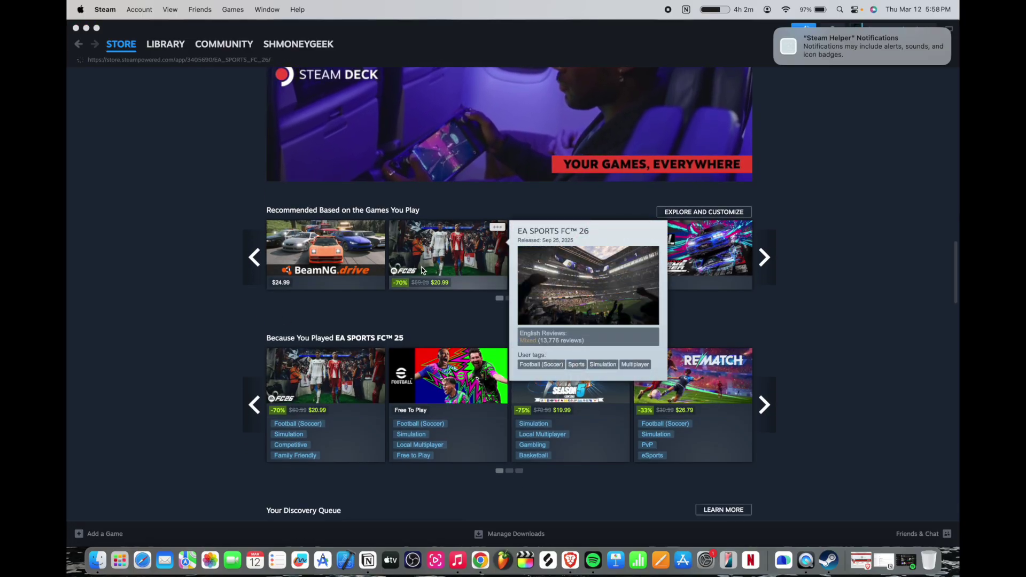
pyautogui.click(441, 266)
# - Allow Steam to access the microphone and look through the EA SPORTS FC 26 purchase options and details
pyautogui.scroll(-10, 460, 448)
pyautogui.scroll(-2, 460, 448)
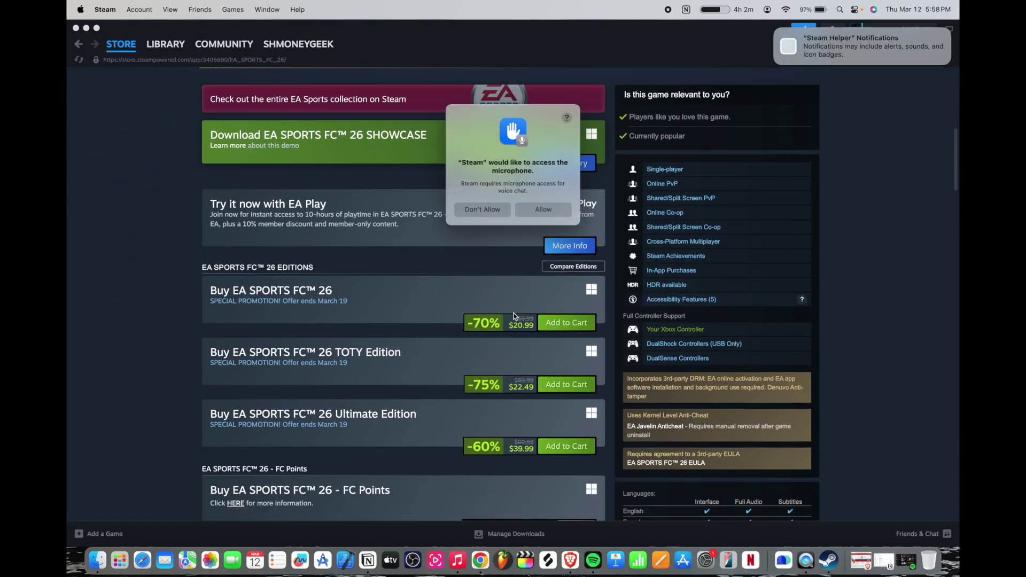
pyautogui.click(539, 209)
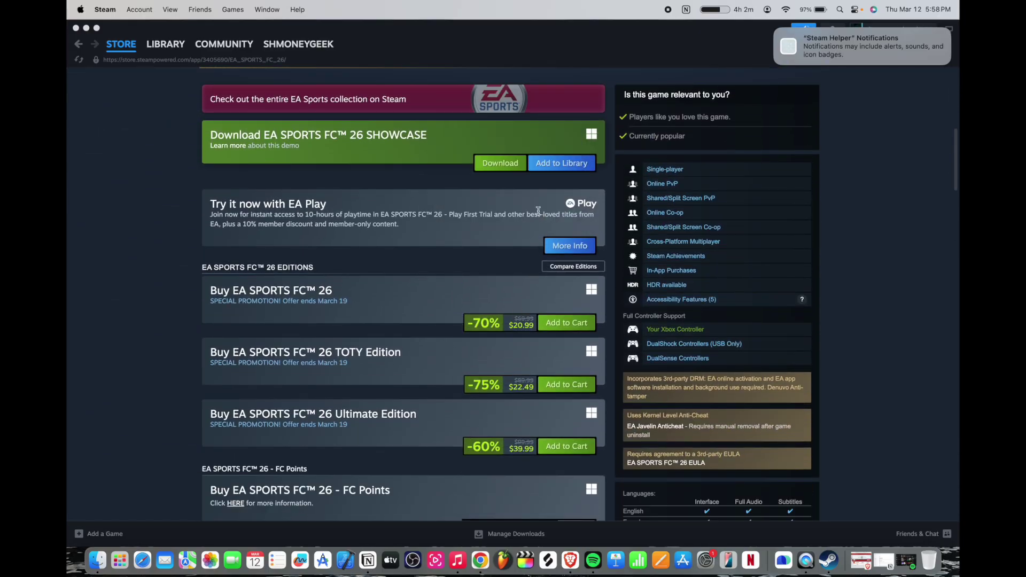
pyautogui.scroll(-8, 494, 286)
pyautogui.scroll(-18, 494, 286)
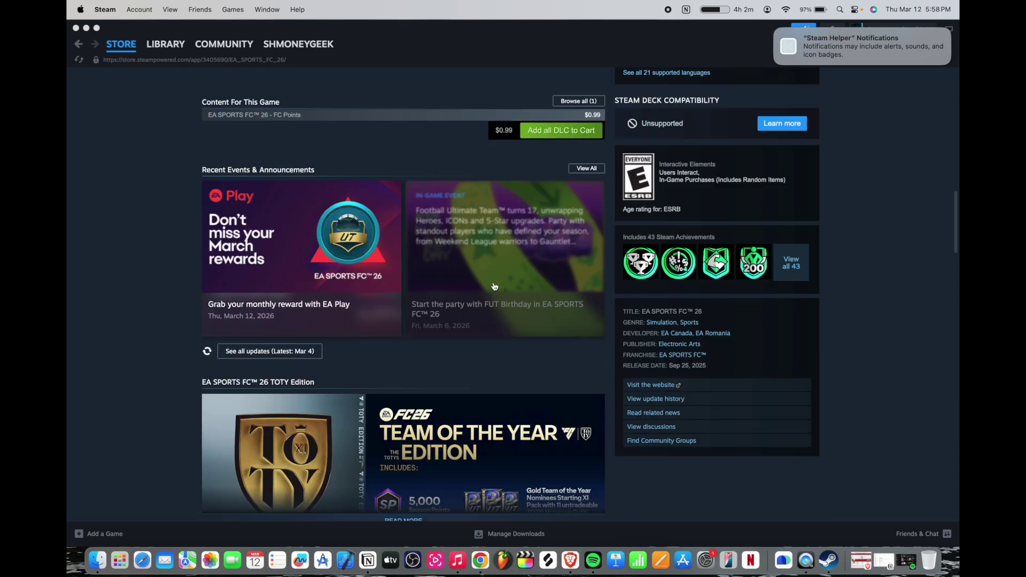
pyautogui.scroll(20, 494, 286)
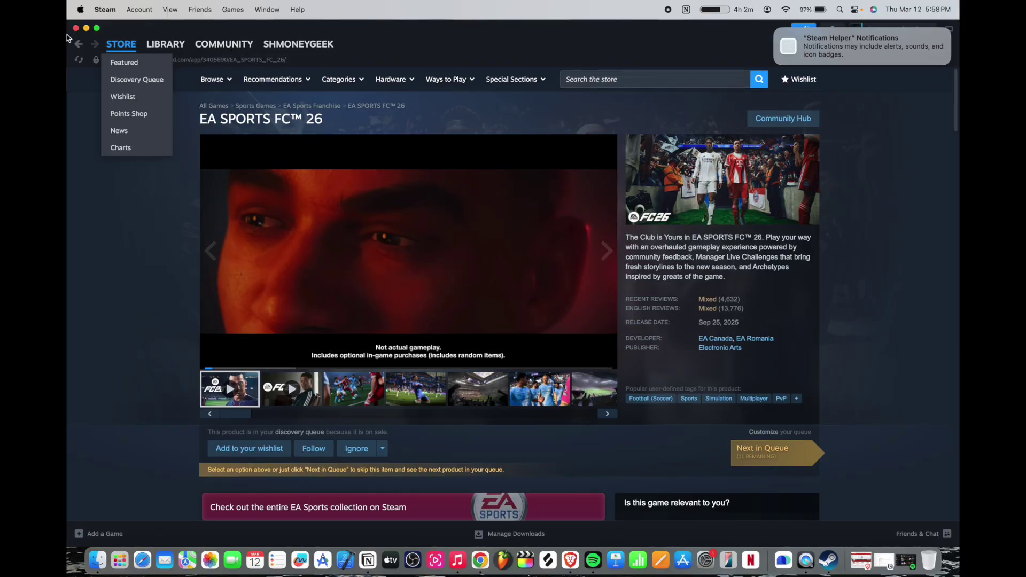
# - Go back to the store's front page and leaf through the games recommended for having played EA SPORTS FC 25
pyautogui.click(77, 46)
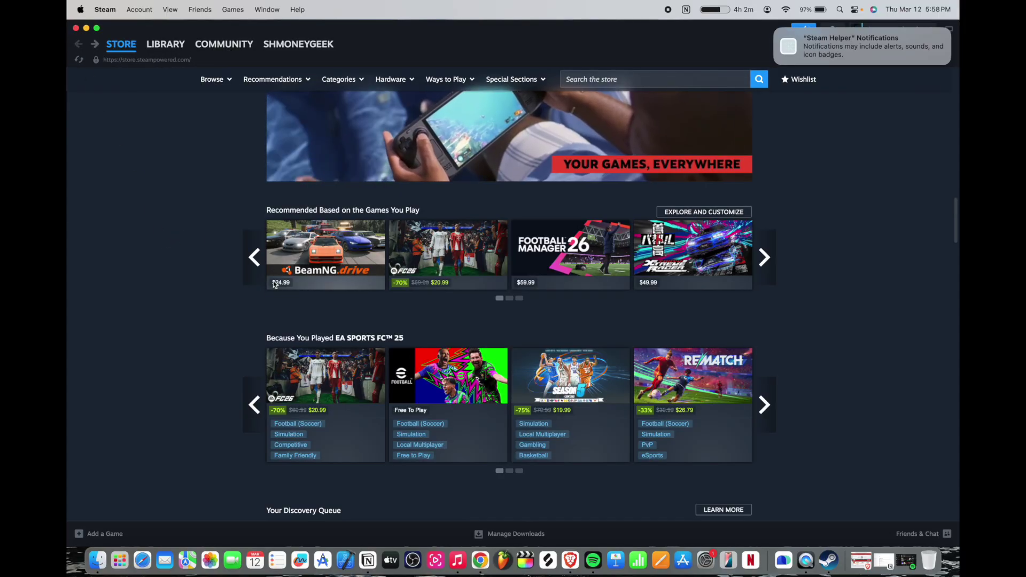
pyautogui.click(255, 403)
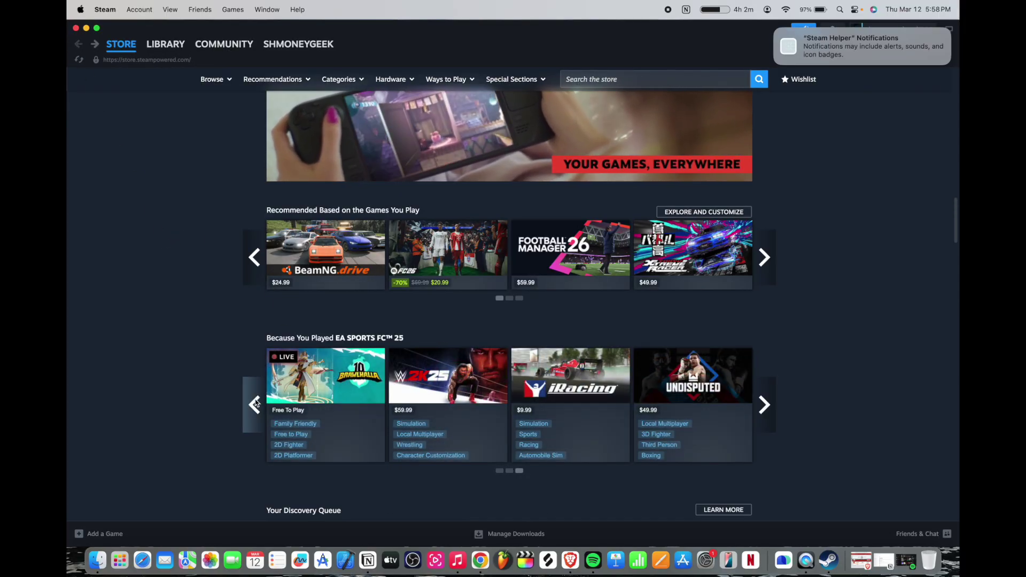
pyautogui.click(256, 404)
pyautogui.click(256, 404)
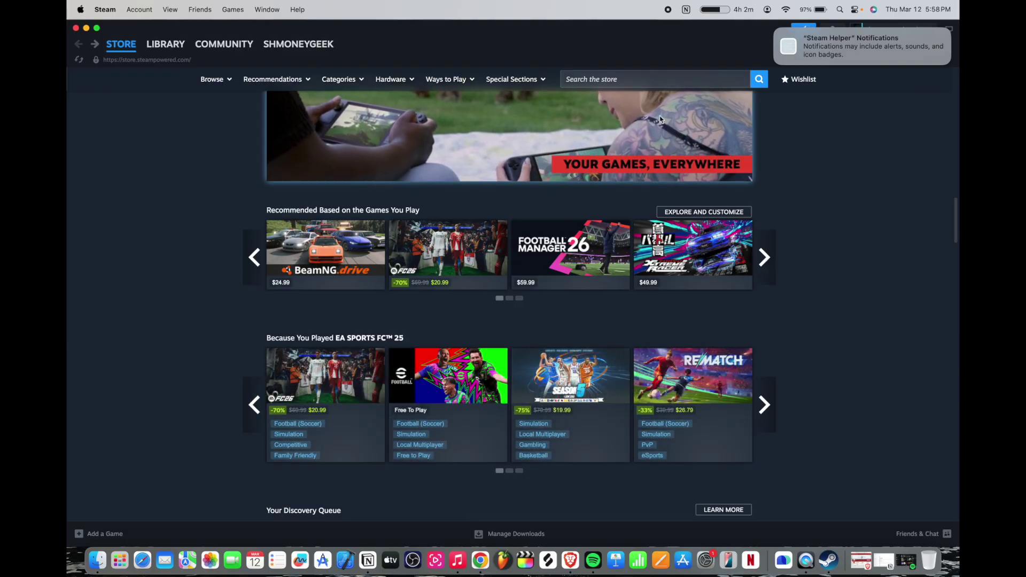
# - Search the store for "hades" and open the Hades II store page
pyautogui.click(653, 80)
pyautogui.write('hades')
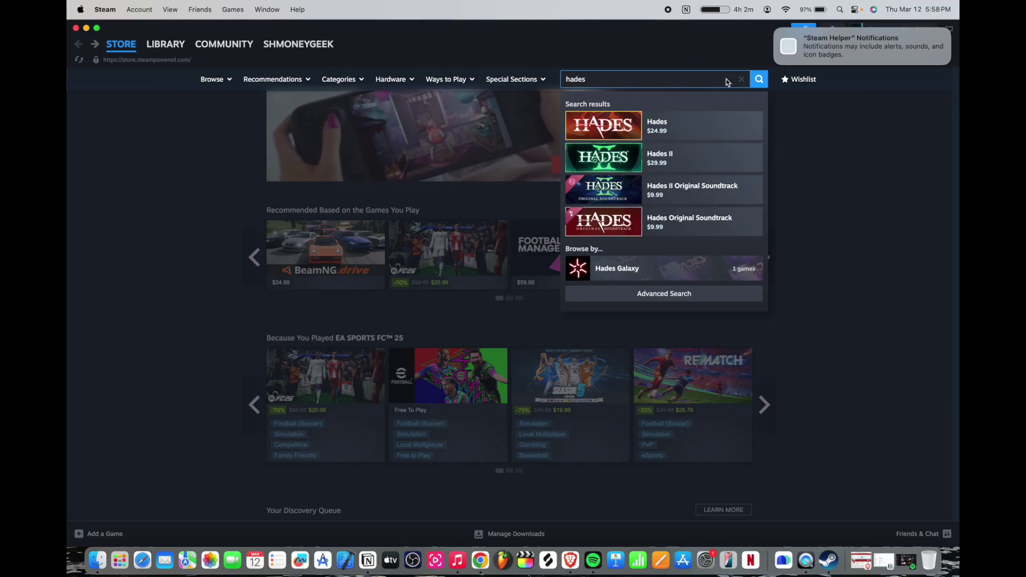
pyautogui.click(675, 164)
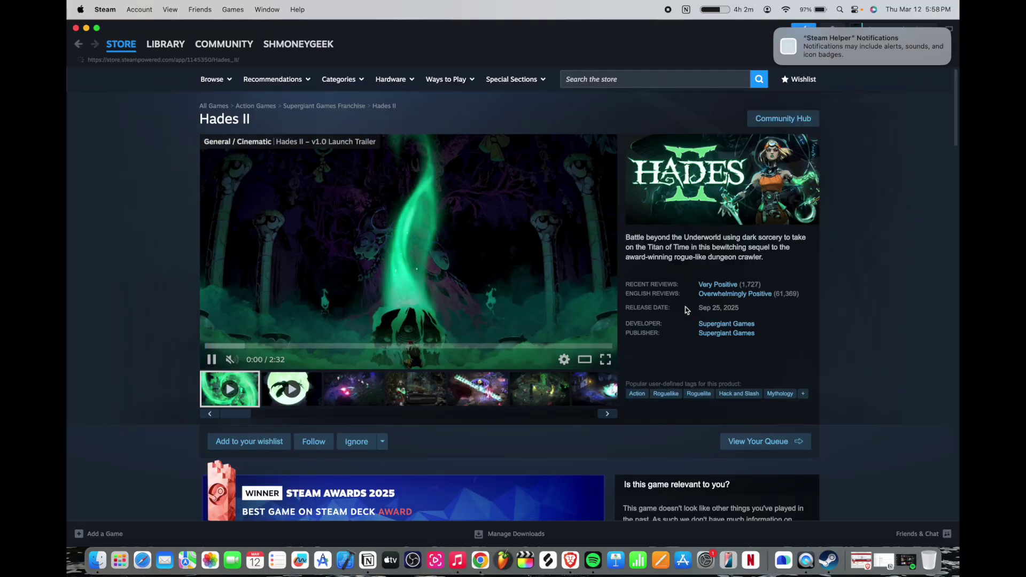
# - Look through the Hades II purchase options and page details, and show the first gameplay screenshot in the media viewer
pyautogui.scroll(-5, 685, 307)
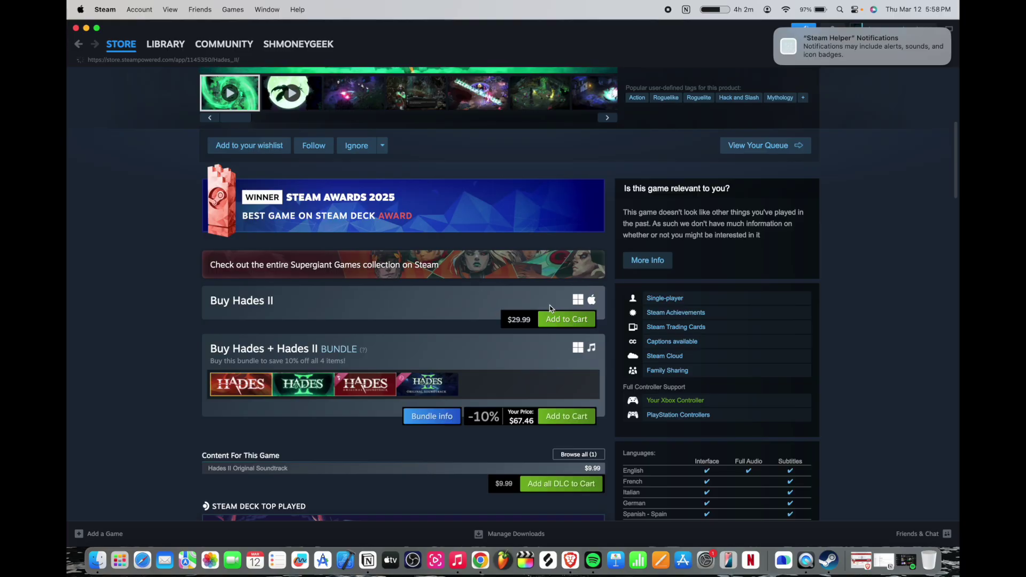
pyautogui.scroll(5, 578, 289)
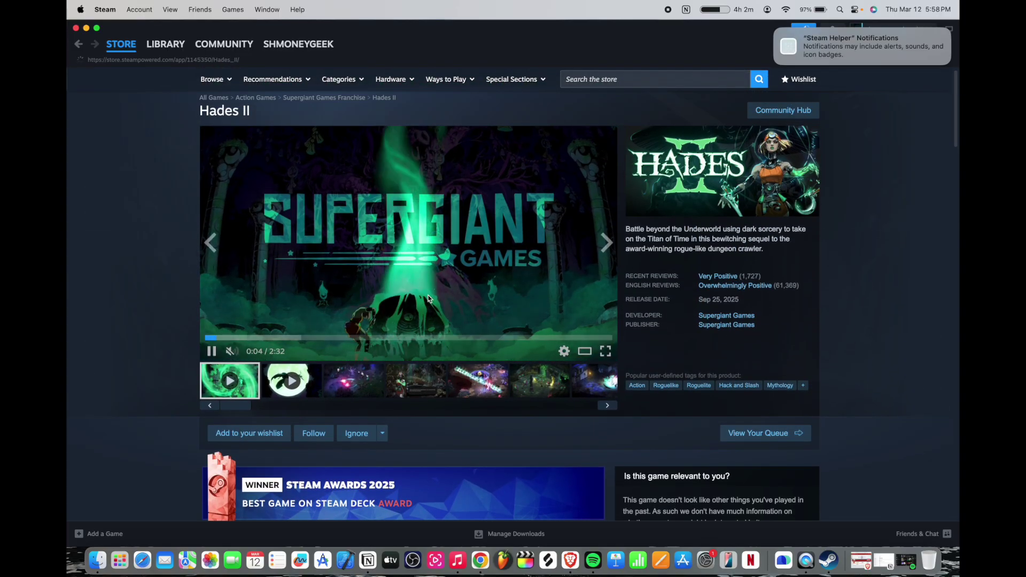
pyautogui.click(348, 396)
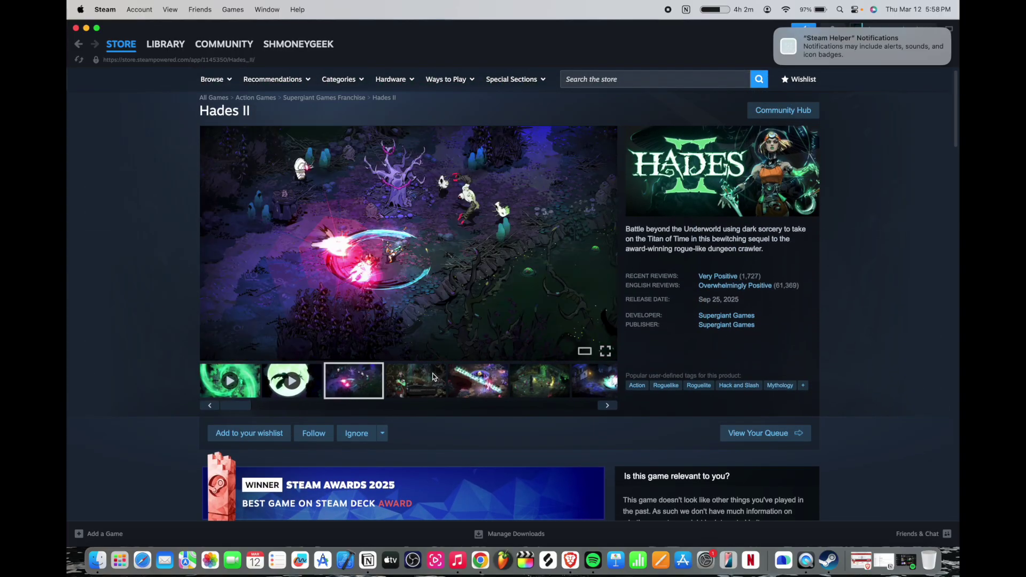
pyautogui.scroll(-7, 425, 380)
pyautogui.scroll(-6, 423, 377)
pyautogui.scroll(12, 423, 371)
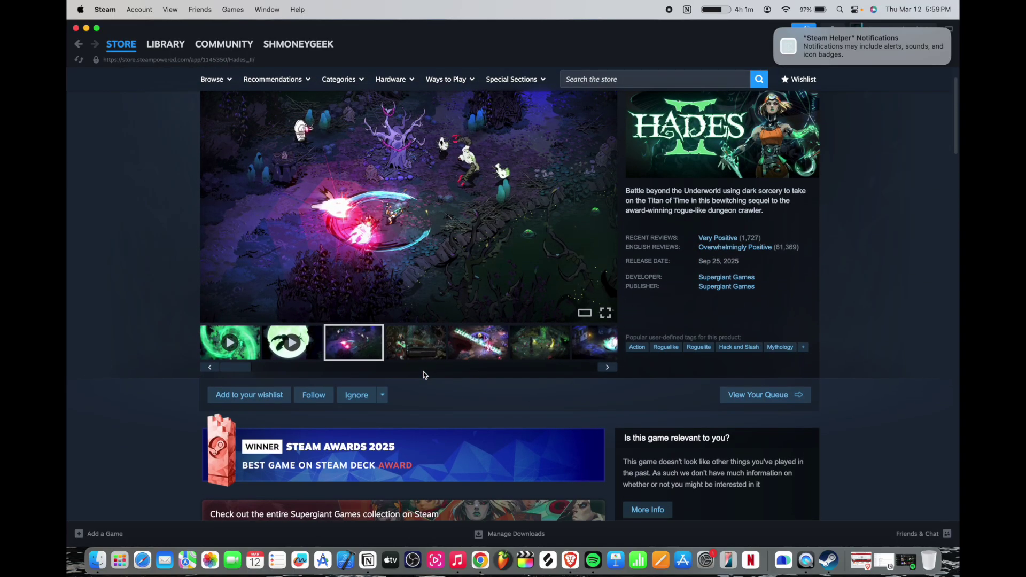
# - Enlarge the Hades II gameplay screenshot and page through the gallery to image 6 of 14
pyautogui.click(430, 230)
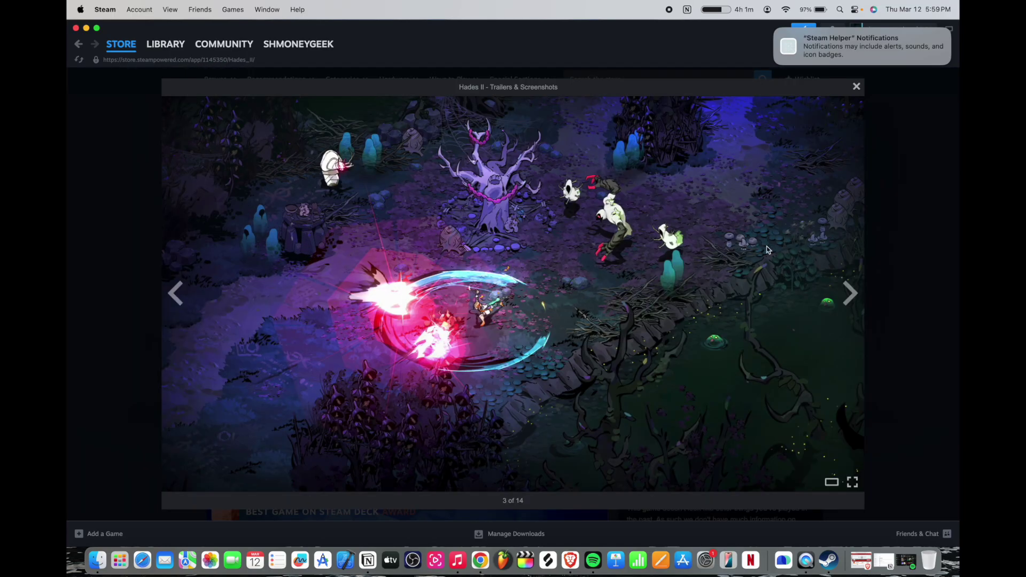
pyautogui.click(861, 296)
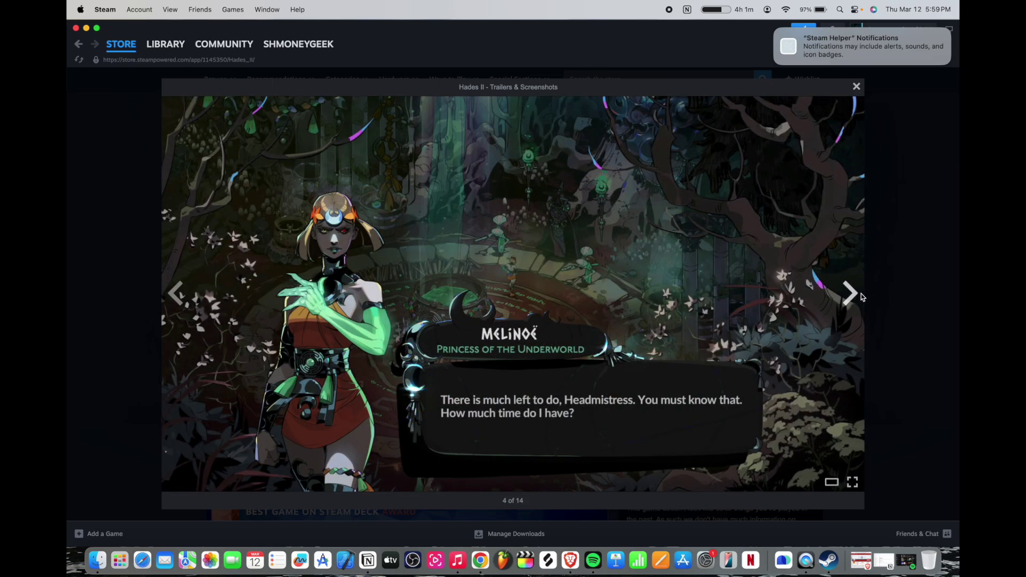
pyautogui.click(862, 295)
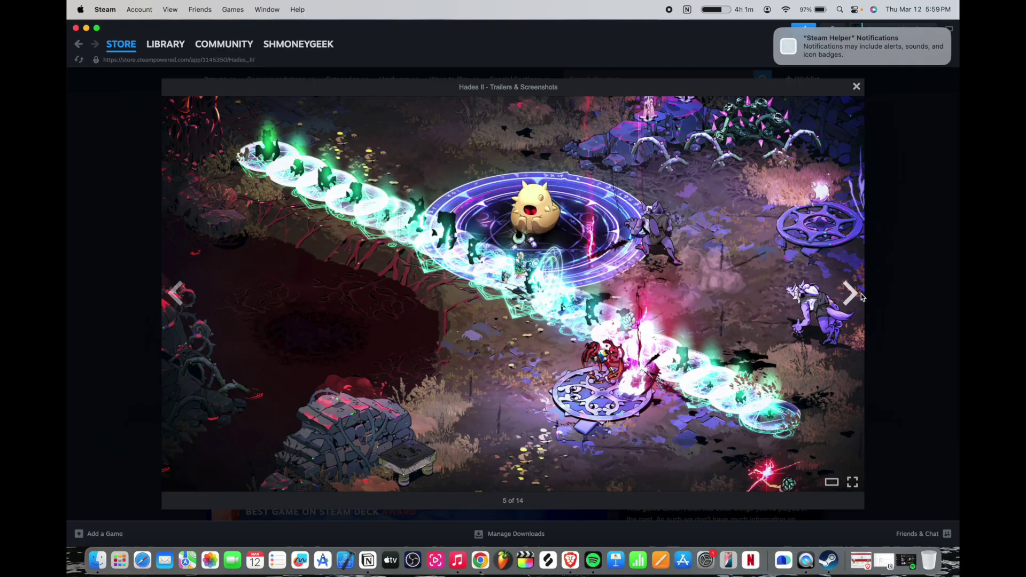
pyautogui.click(861, 295)
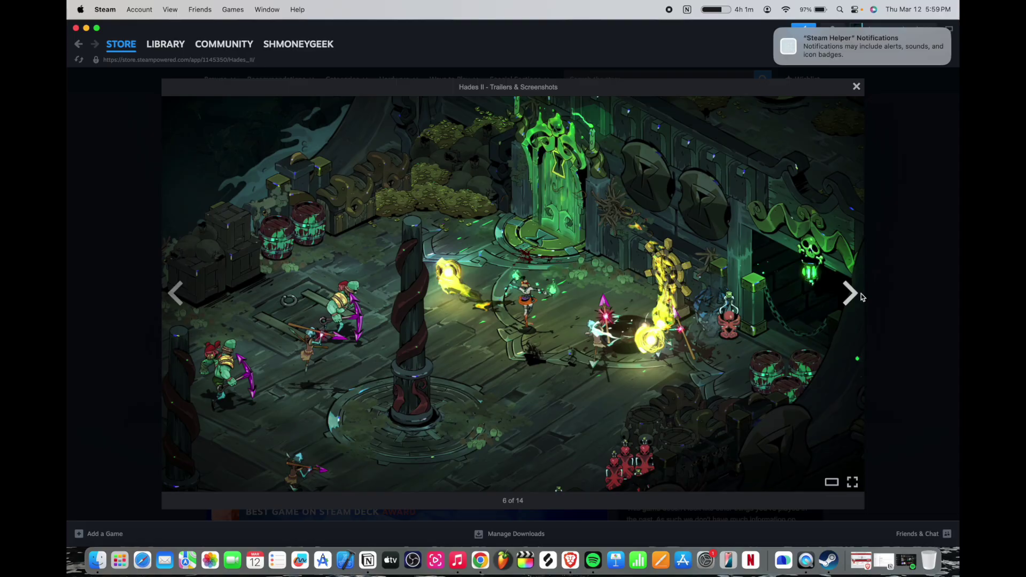